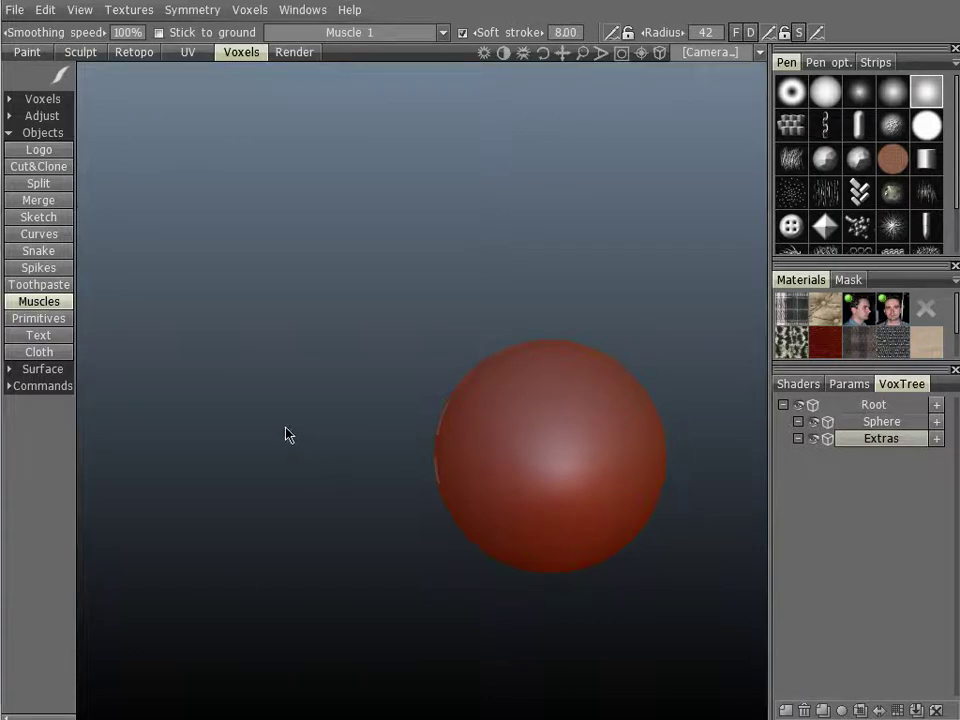
Draw a thin curved Muscle 1 strand with radius 29 outward from the sphere's upper-left side on the Extras layer.
middle_drag(346, 414, 296, 405)
drag(266, 380, 316, 398)
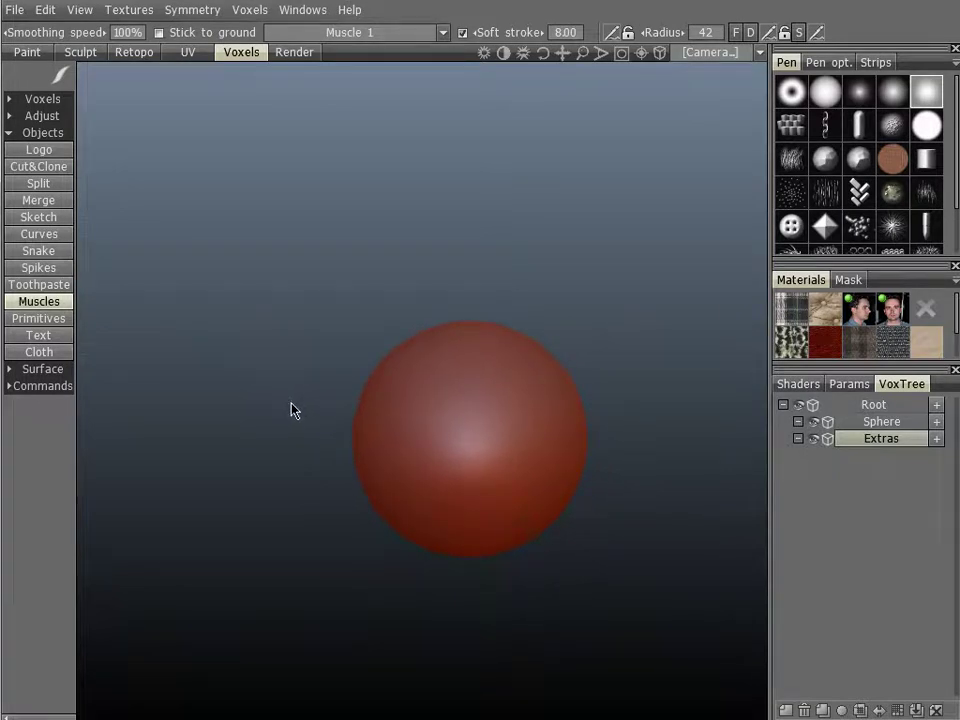
drag(294, 396, 309, 399)
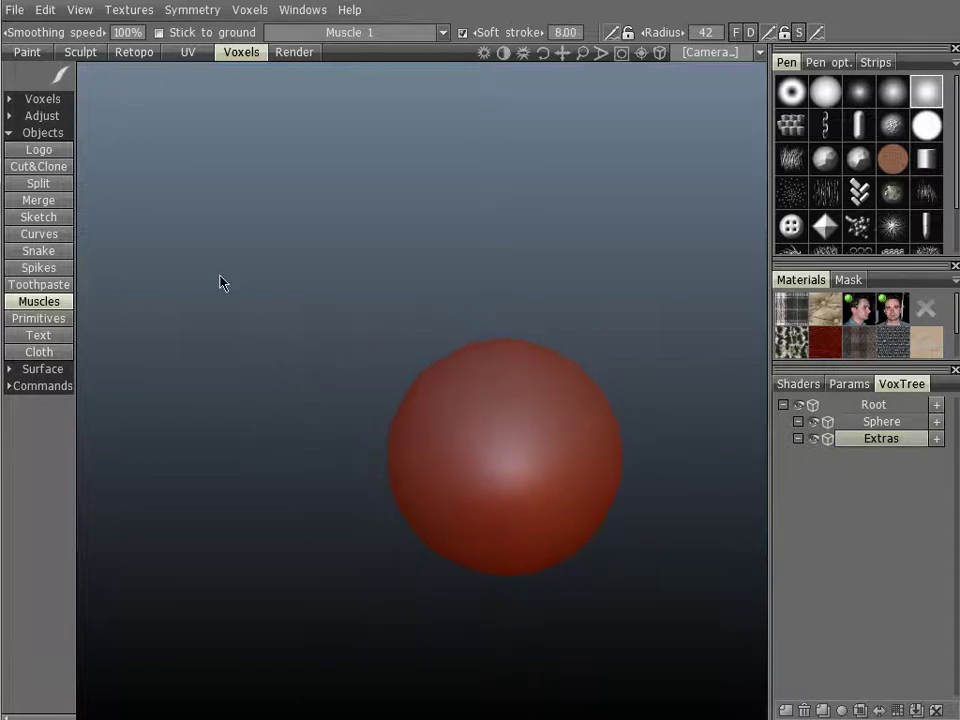
click(395, 33)
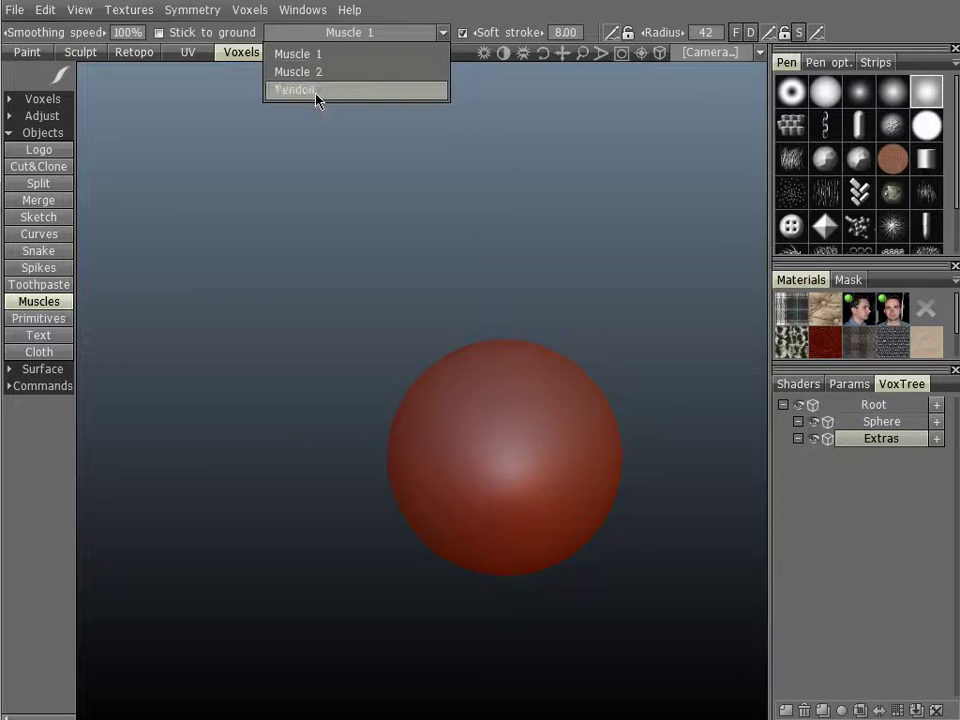
click(311, 58)
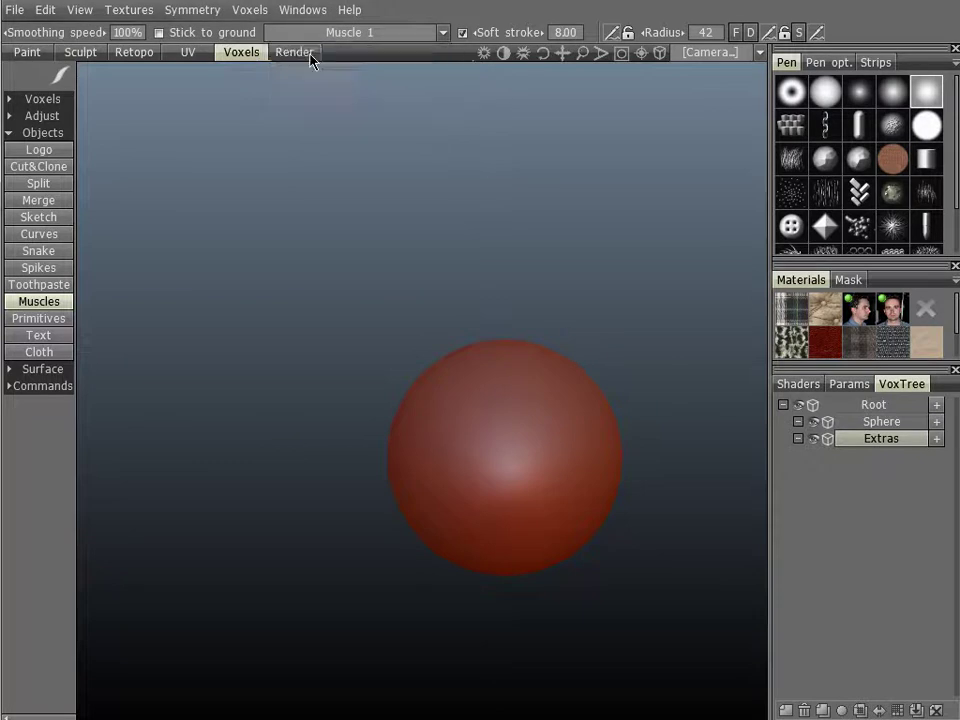
right_drag(463, 404, 447, 404)
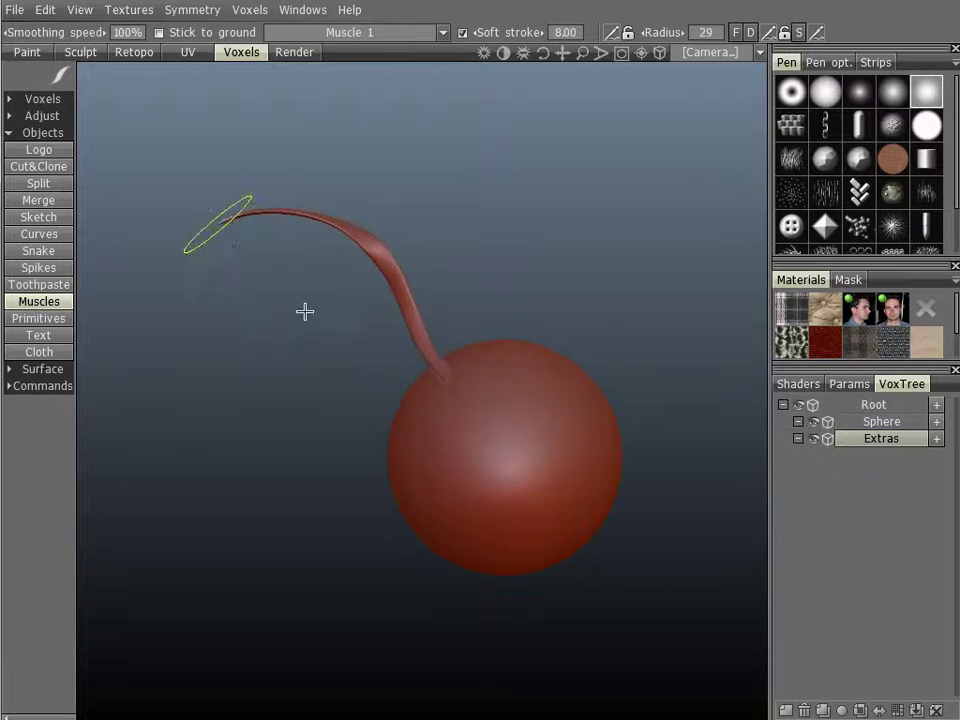
Draw two thicker Muscle 1 strands with radius 56 outward from the sphere's left side, below the first strand.
right_drag(443, 448, 474, 450)
mouse_move(434, 449)
mouse_down()
mouse_move(307, 327)
mouse_move(164, 317)
mouse_up()
middle_drag(346, 404, 361, 338)
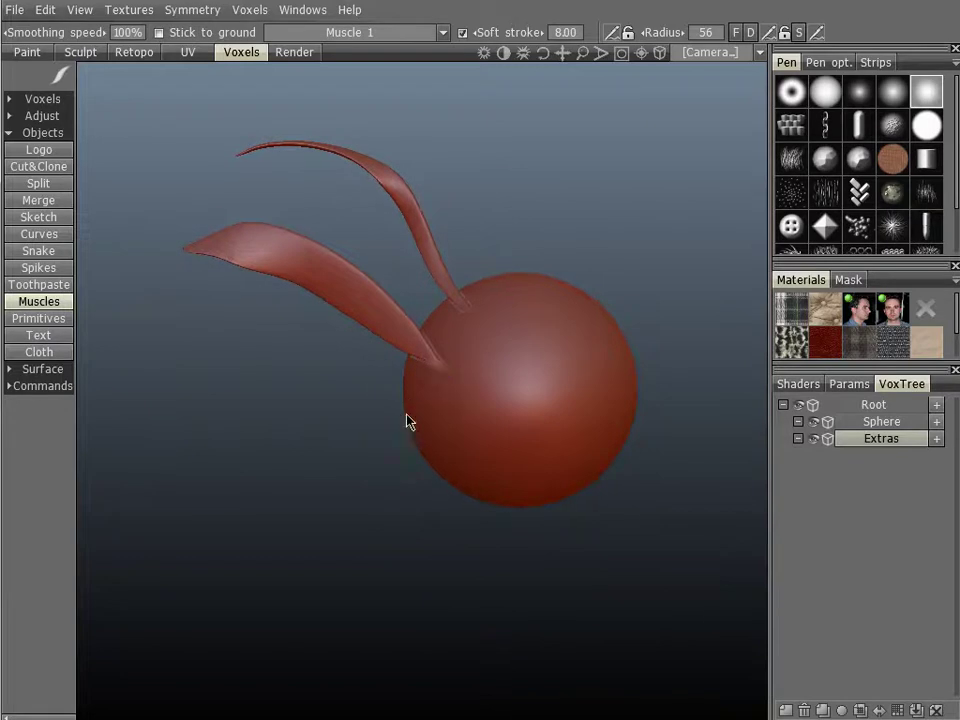
mouse_move(391, 424)
mouse_down()
mouse_move(418, 421)
mouse_move(227, 349)
mouse_move(122, 360)
mouse_up()
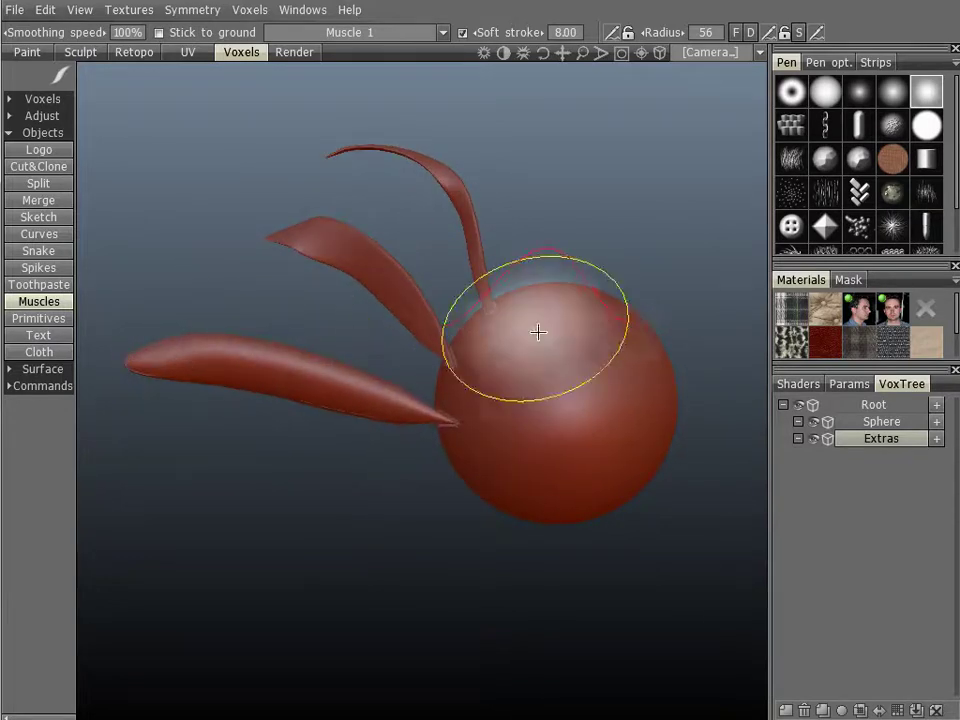
mouse_move(542, 227)
mouse_down()
mouse_move(525, 315)
mouse_move(484, 390)
mouse_move(554, 294)
mouse_move(645, 221)
mouse_move(471, 229)
mouse_move(636, 257)
mouse_move(392, 242)
mouse_move(386, 219)
mouse_up()
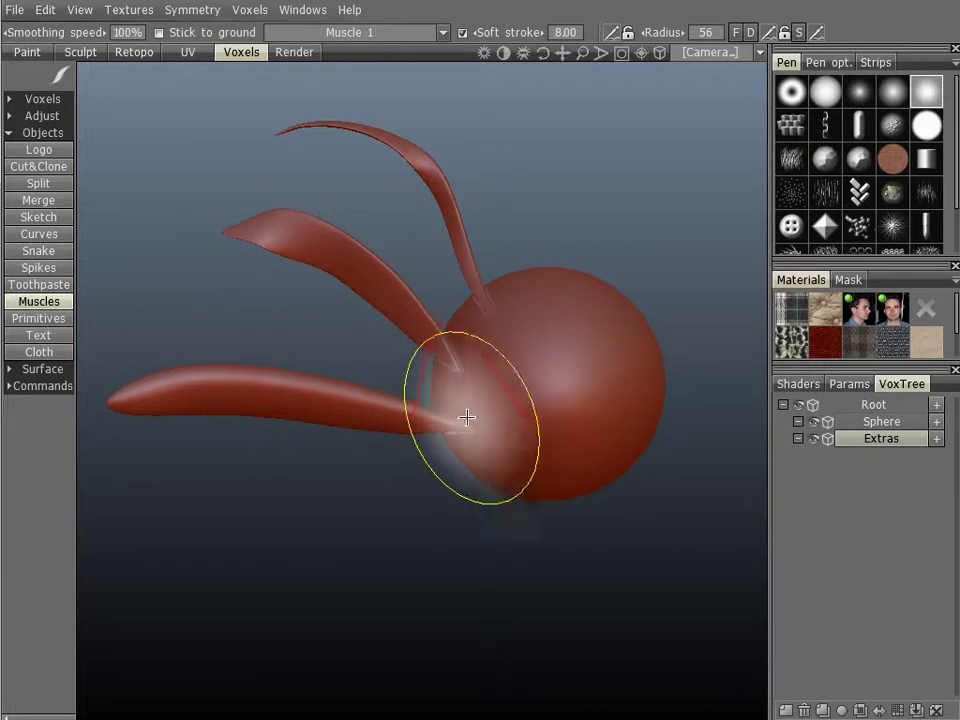
mouse_move(355, 370)
mouse_down()
mouse_move(362, 386)
mouse_move(341, 553)
mouse_move(361, 400)
mouse_move(388, 317)
mouse_move(536, 276)
mouse_move(666, 298)
mouse_move(404, 294)
mouse_move(358, 384)
mouse_move(255, 413)
mouse_up()
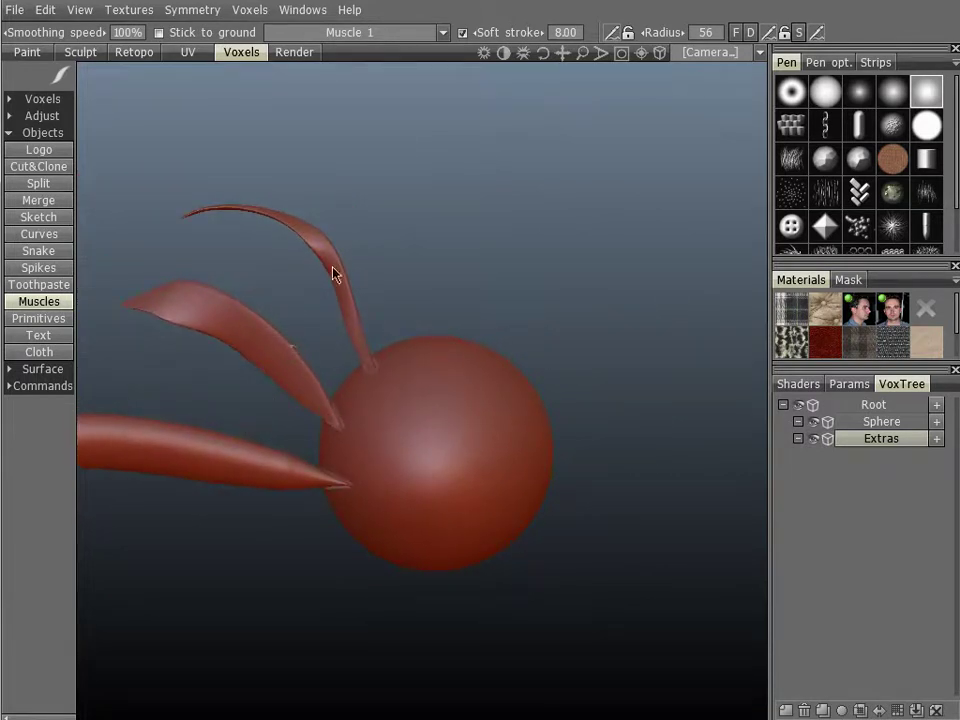
Draw a Muscle 2 strand with radius 40 from the sphere's lower-left side, slanting downward away from it.
drag(424, 337, 297, 149)
click(306, 36)
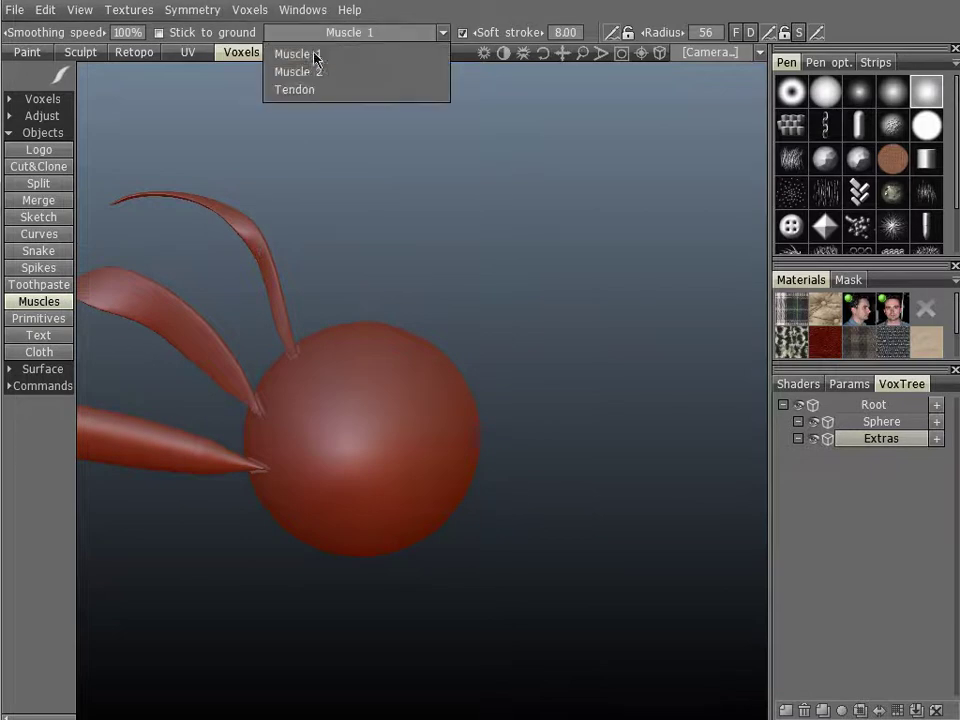
click(315, 73)
drag(339, 221, 483, 101)
middle_drag(445, 219, 503, 133)
scroll(459, 309, down, 3)
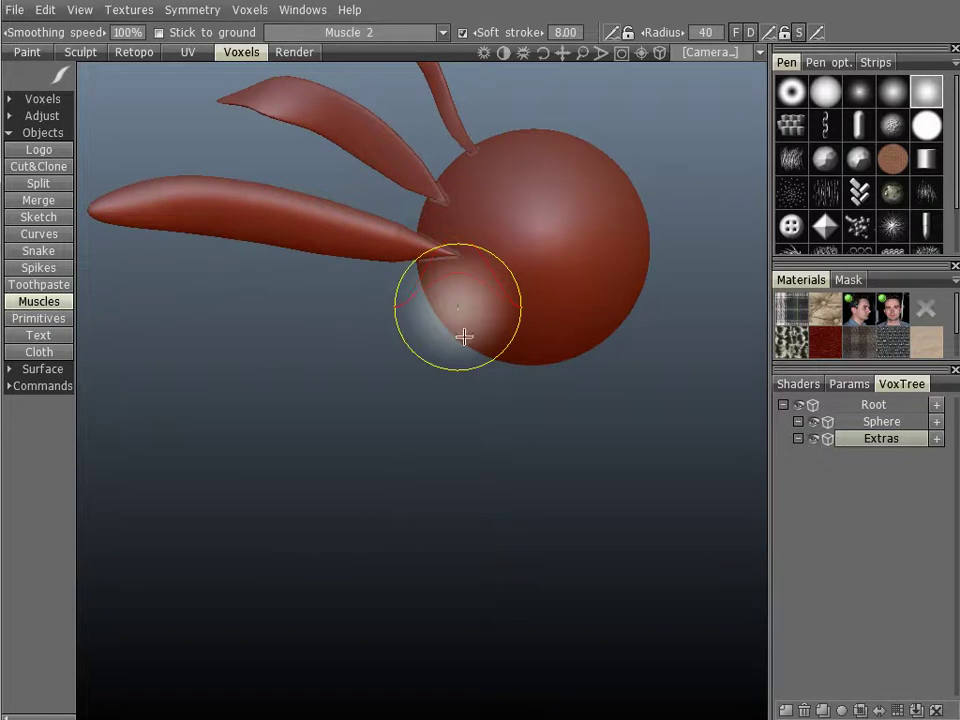
mouse_move(465, 348)
mouse_down()
mouse_move(452, 306)
mouse_move(195, 474)
mouse_up()
Draw two wider Muscle 2 strands with radius 72 downward from the sphere's lower-left edge and underside.
mouse_move(241, 372)
mouse_down()
mouse_move(375, 349)
mouse_move(288, 310)
mouse_move(280, 334)
mouse_up()
right_drag(452, 332, 503, 332)
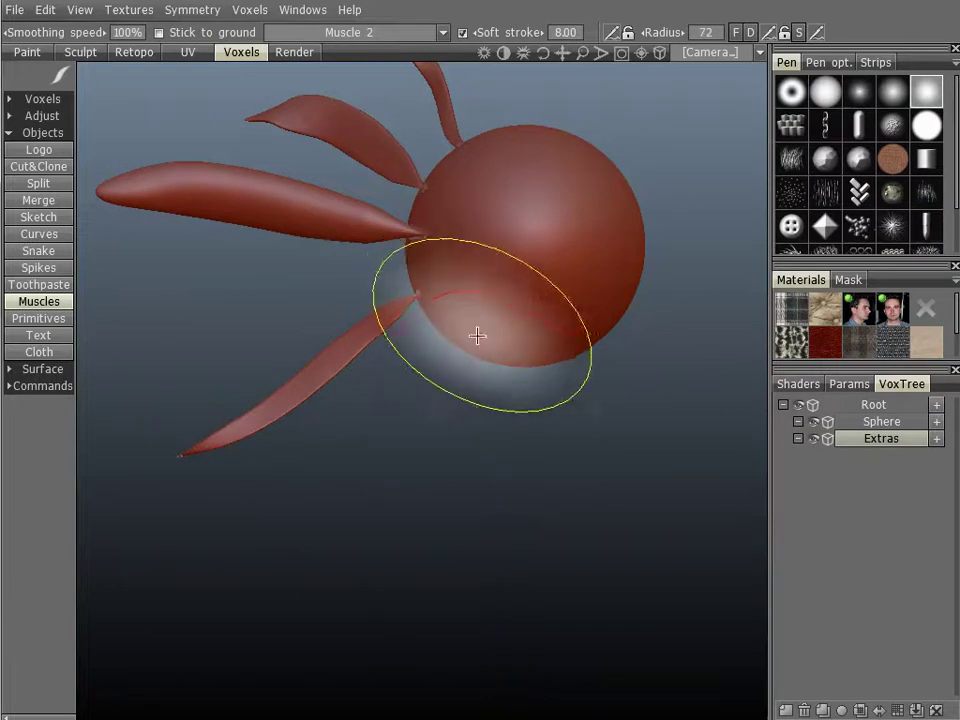
mouse_move(450, 364)
mouse_down()
mouse_move(360, 536)
mouse_move(253, 593)
mouse_up()
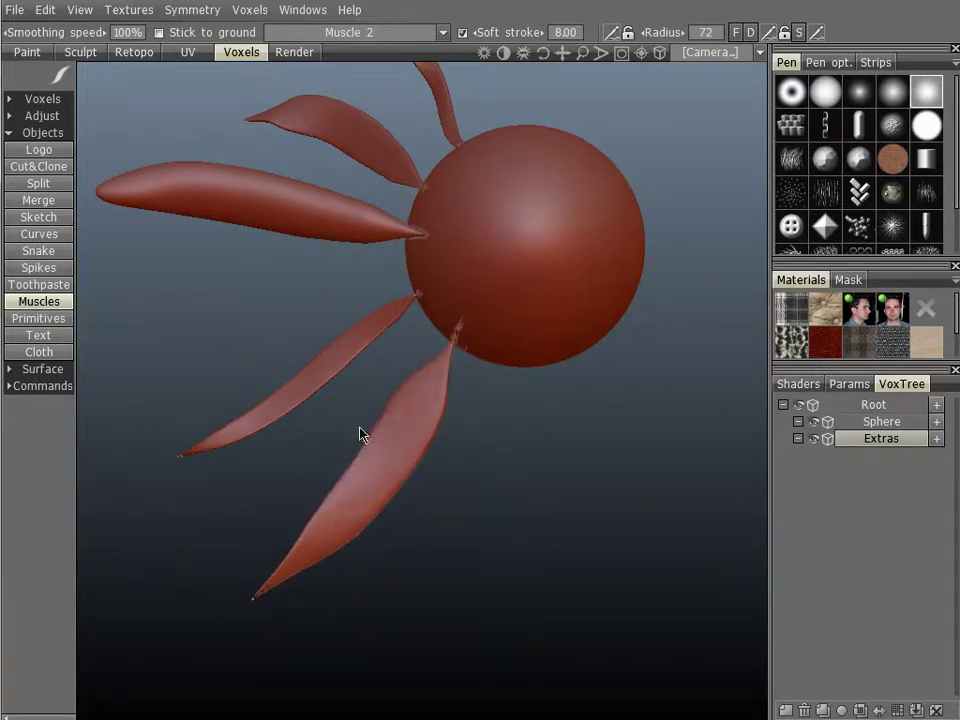
mouse_move(385, 393)
middle_down()
mouse_move(409, 357)
mouse_move(388, 336)
mouse_move(389, 315)
middle_up()
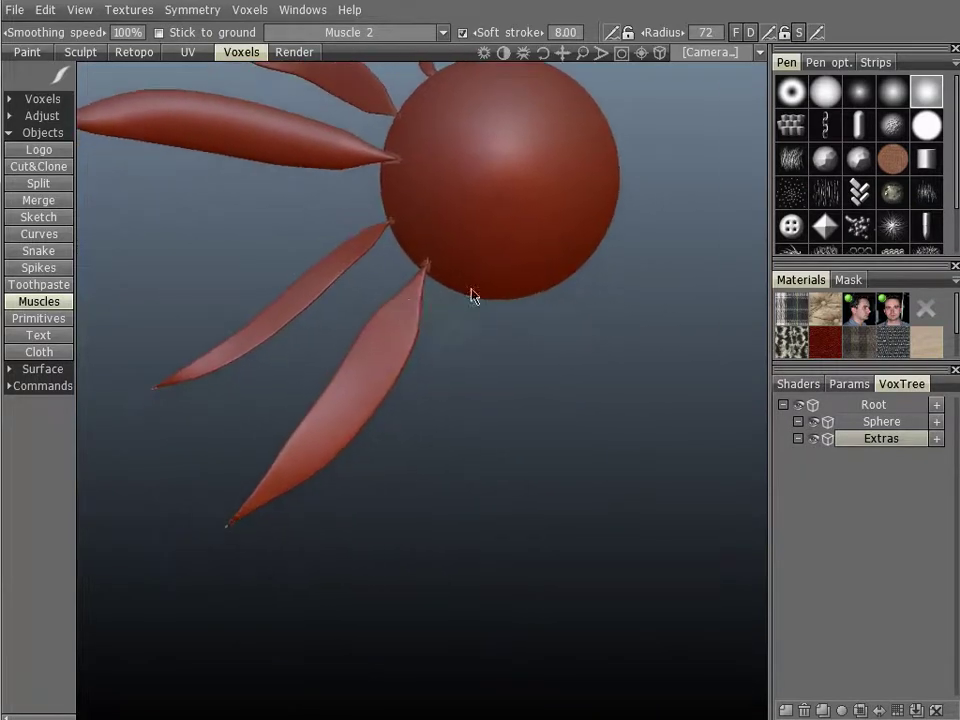
mouse_move(489, 283)
mouse_down()
mouse_move(477, 482)
mouse_move(424, 583)
mouse_move(362, 618)
mouse_up()
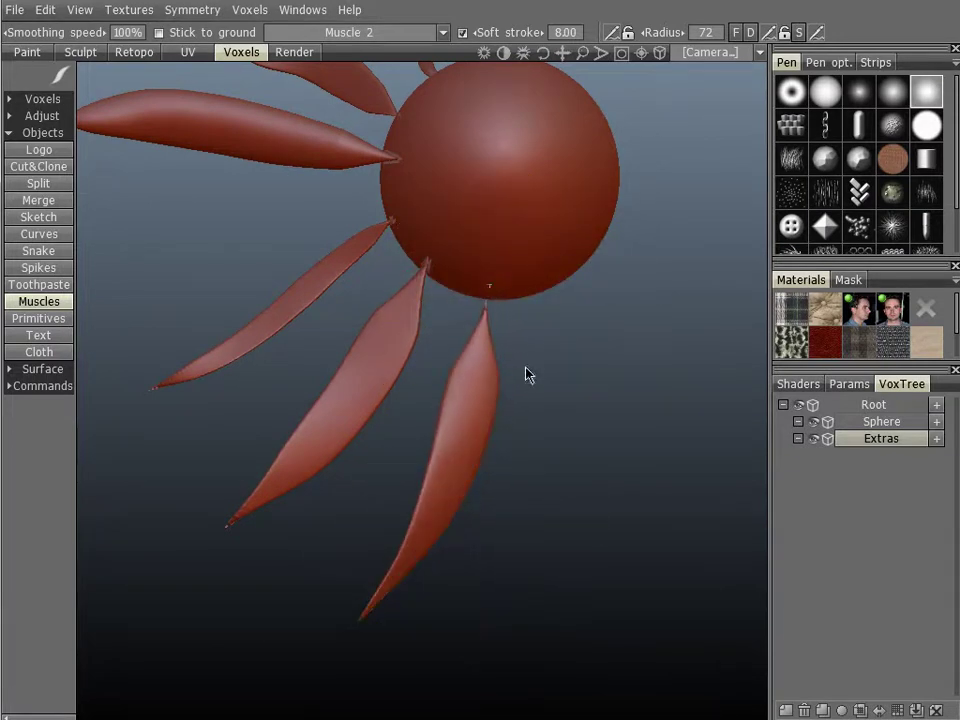
mouse_move(533, 364)
mouse_down()
mouse_move(429, 296)
mouse_move(236, 309)
mouse_move(416, 336)
mouse_move(275, 315)
mouse_up()
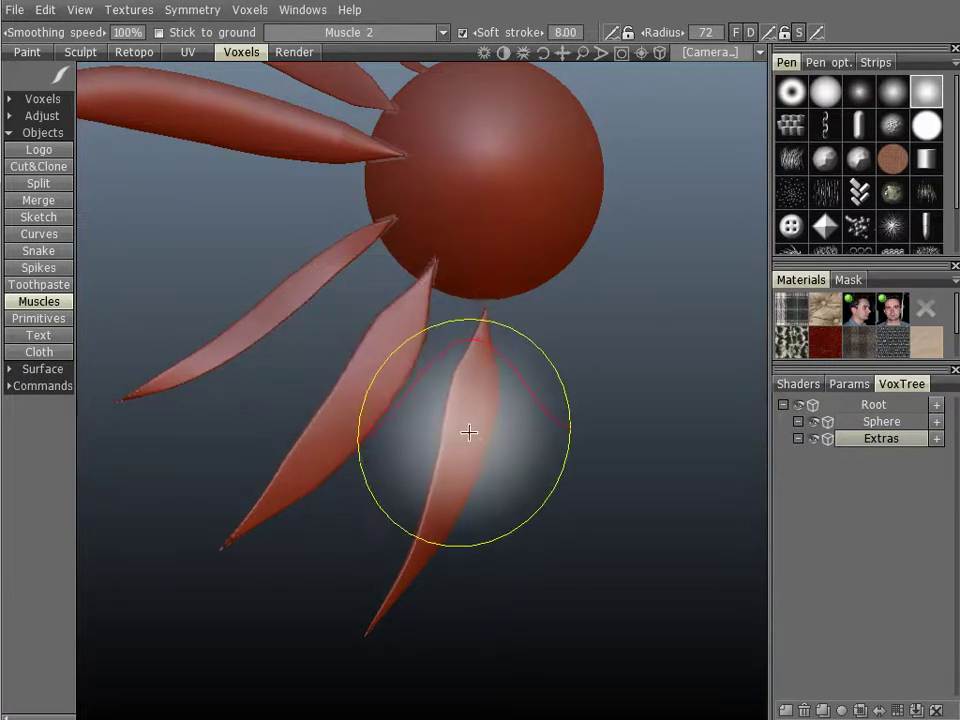
drag(542, 405, 495, 455)
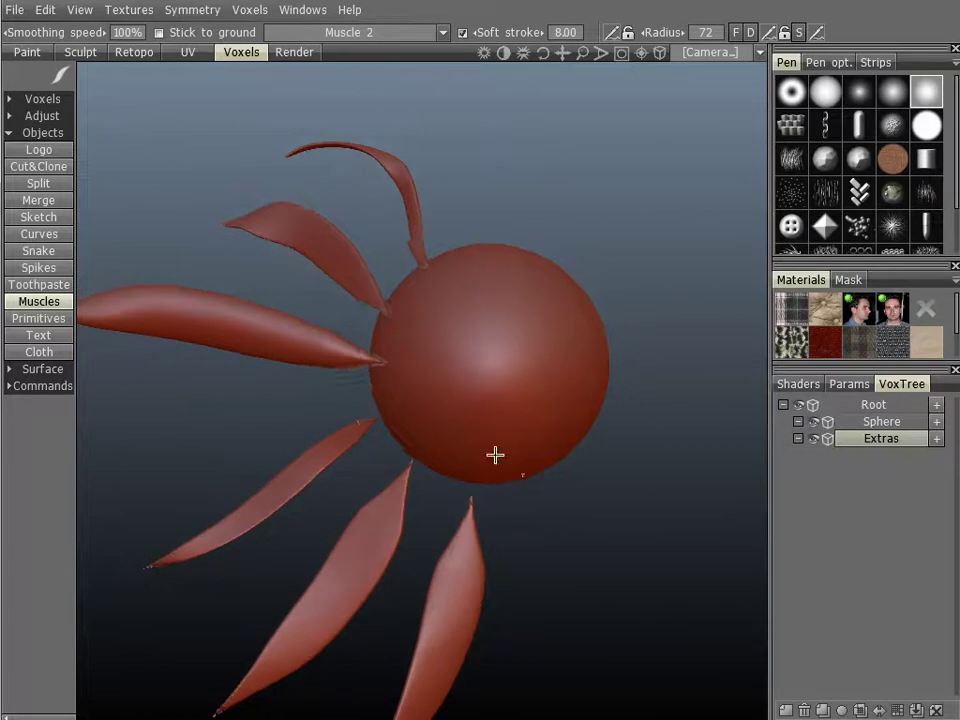
Draw a Tendon strand with radius 36 from the sphere's underside, running down and curving outward to the right.
click(386, 35)
click(358, 92)
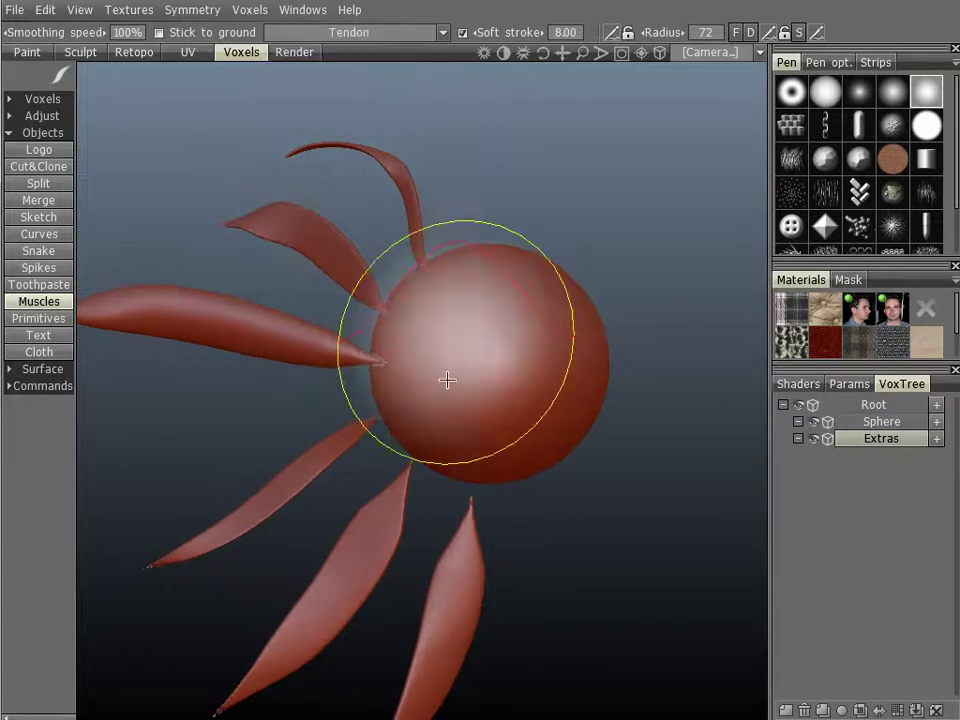
middle_drag(450, 326, 320, 248)
right_drag(444, 357, 381, 364)
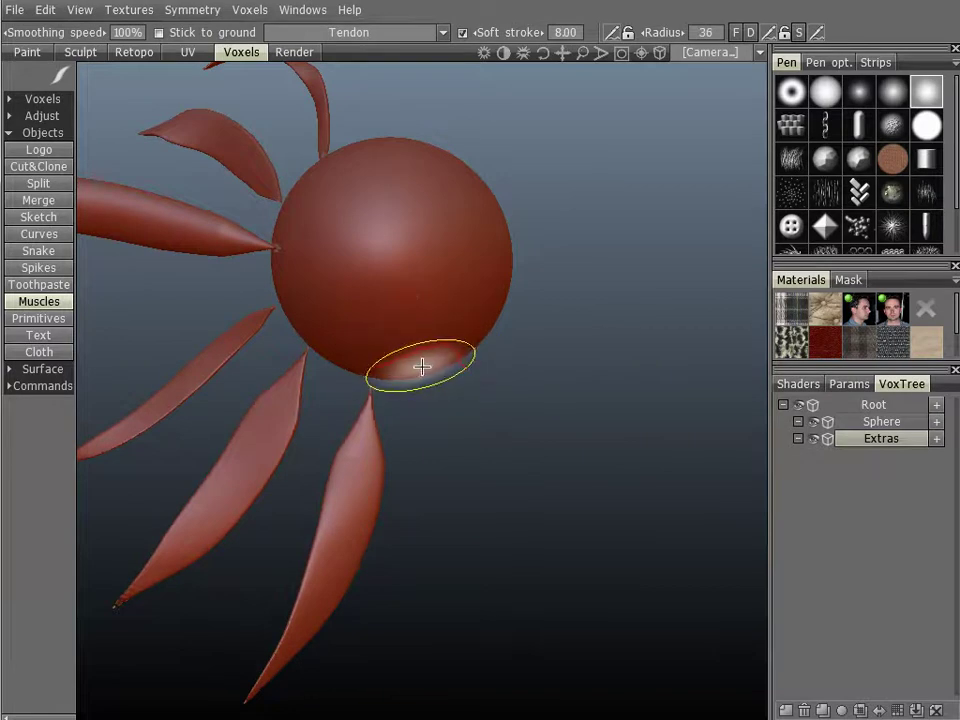
drag(420, 367, 441, 400)
drag(458, 571, 621, 651)
Draw two wider Tendon strands with radius 60 from the sphere's lower-right side, next to the thinner tendon.
drag(514, 456, 433, 360)
right_drag(396, 300, 418, 300)
mouse_move(418, 300)
mouse_down()
mouse_move(471, 327)
mouse_move(619, 525)
mouse_move(632, 566)
mouse_up()
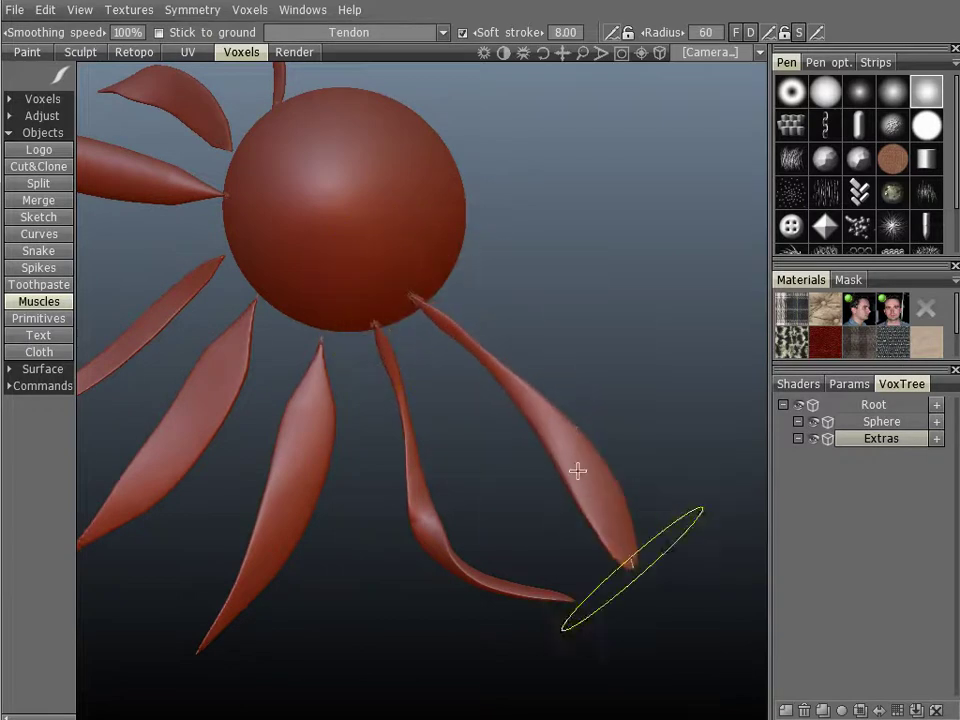
drag(644, 384, 563, 358)
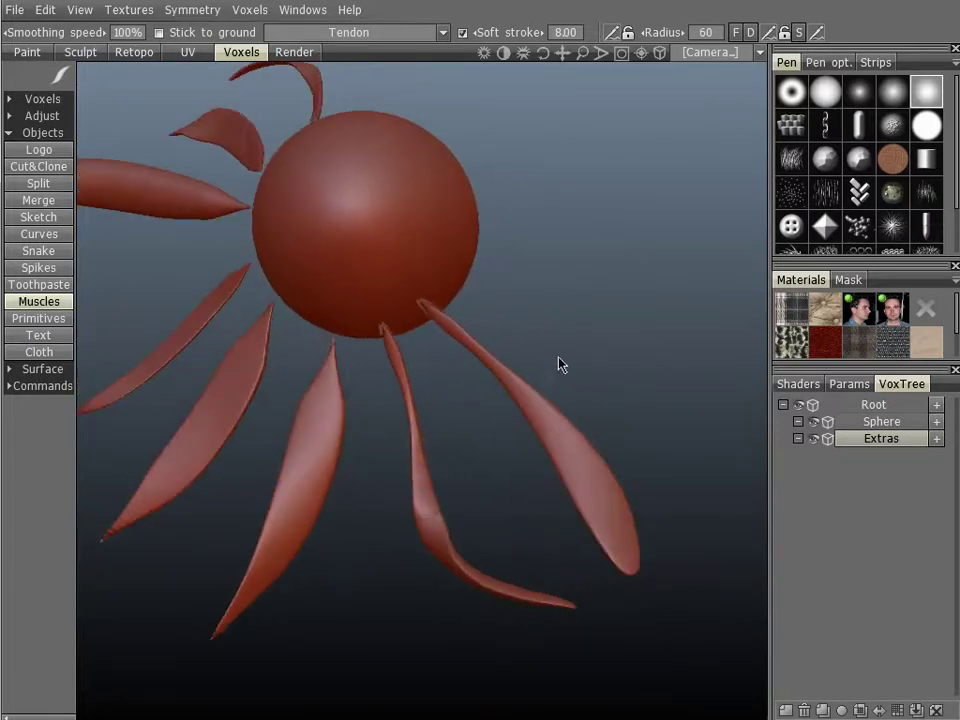
right_drag(540, 357, 502, 328)
middle_drag(404, 312, 330, 361)
mouse_move(366, 287)
mouse_down()
mouse_move(544, 349)
mouse_move(690, 499)
mouse_move(691, 483)
mouse_move(529, 291)
mouse_move(392, 300)
mouse_move(328, 336)
mouse_move(467, 349)
mouse_up()
middle_drag(467, 349, 497, 309)
right_drag(429, 339, 484, 588)
mouse_move(356, 388)
mouse_down()
mouse_move(504, 387)
mouse_move(497, 439)
mouse_move(504, 334)
mouse_move(456, 339)
mouse_move(463, 407)
mouse_move(514, 377)
mouse_move(460, 376)
mouse_up()
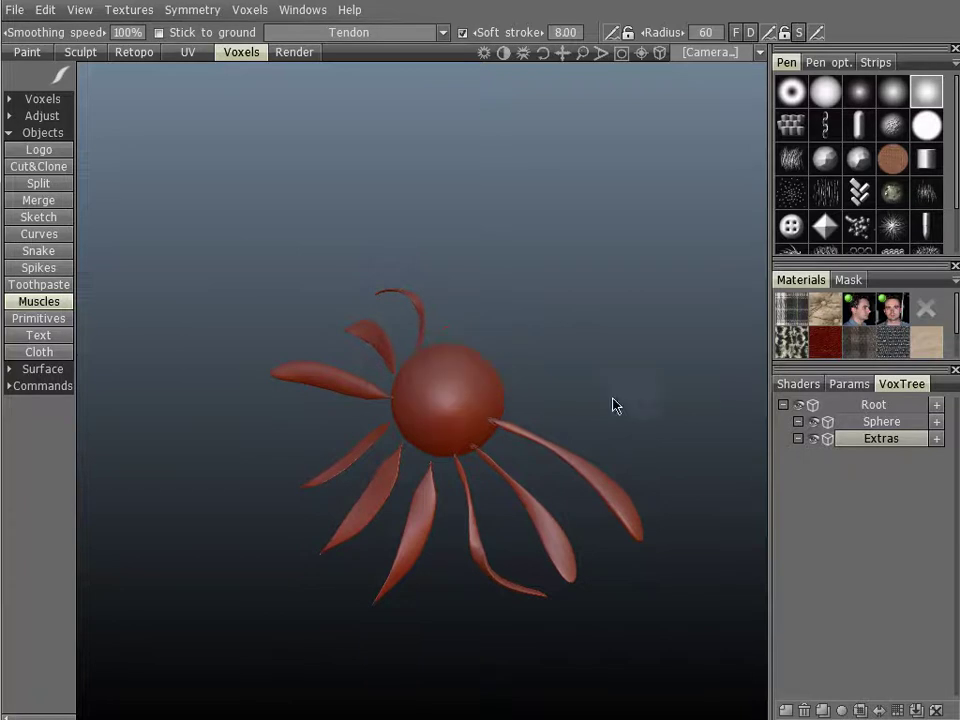
Hide the Extras layer and make the Sphere layer active.
click(813, 439)
middle_drag(382, 449, 414, 456)
right_drag(414, 456, 436, 290)
middle_drag(432, 378, 417, 358)
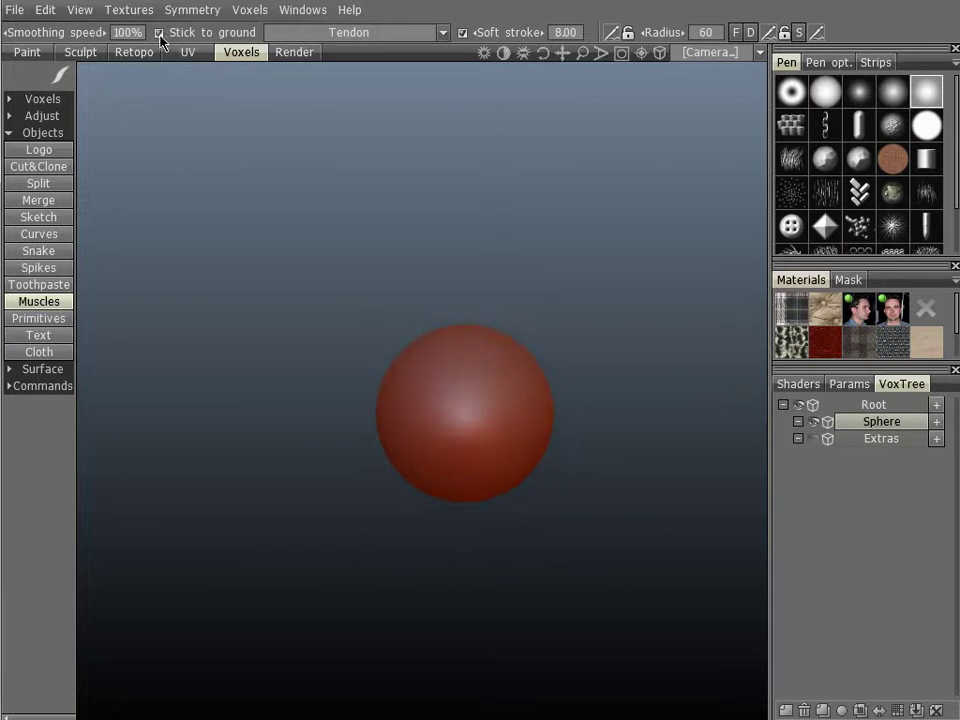
With Stick to ground on, draw an arched Muscle 1 stroke with radius 21 across the sphere's upper-left surface.
click(345, 32)
click(324, 55)
scroll(465, 317, up, 5)
scroll(426, 366, down, 2)
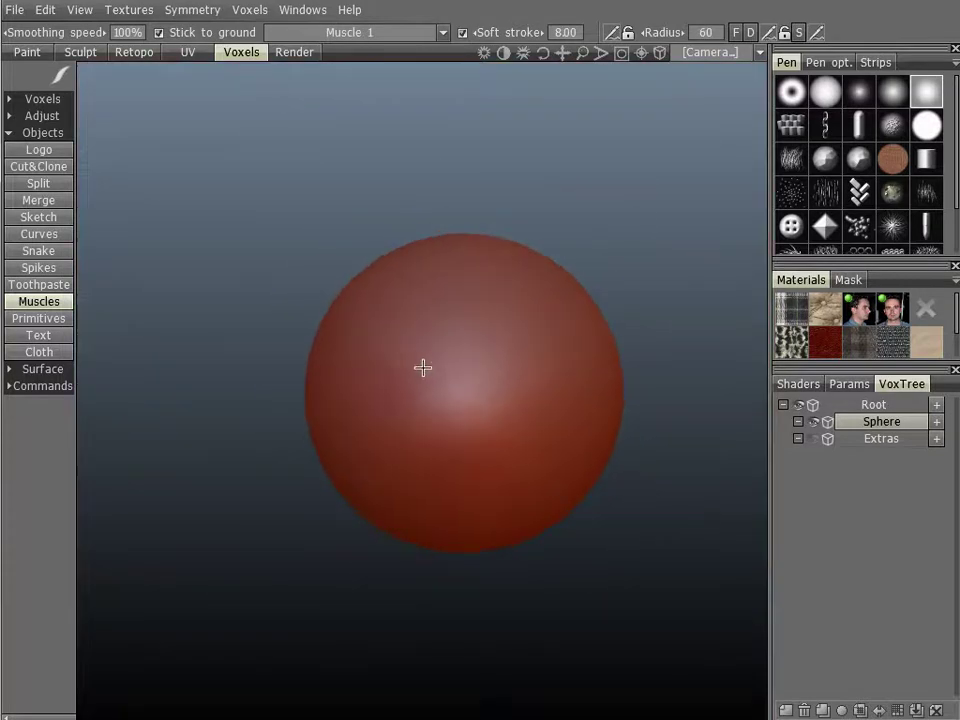
mouse_move(438, 367)
right_down()
mouse_move(435, 349)
mouse_move(388, 349)
mouse_move(414, 368)
right_up()
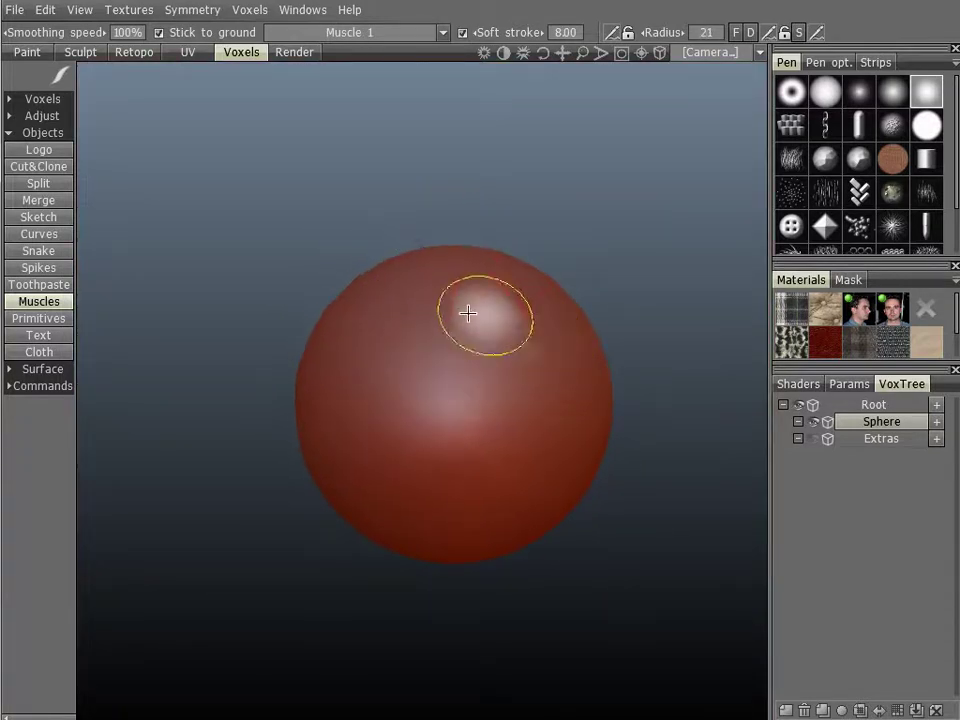
middle_drag(396, 378, 418, 386)
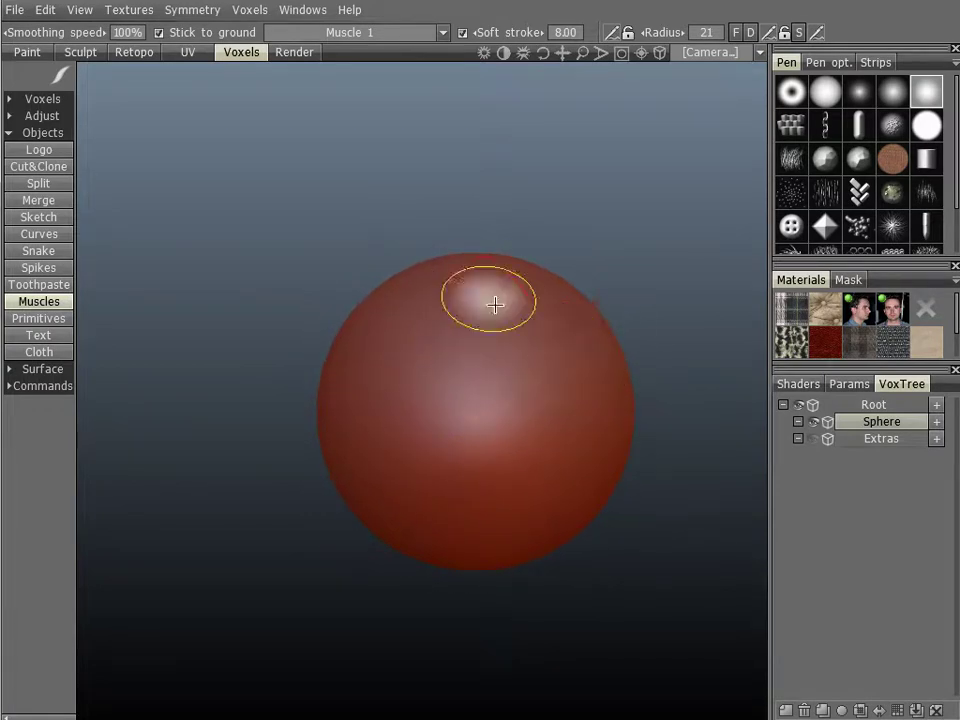
mouse_move(391, 341)
mouse_down()
mouse_move(356, 414)
mouse_move(357, 440)
mouse_up()
mouse_move(513, 397)
middle_down()
mouse_move(377, 243)
mouse_move(461, 392)
mouse_move(403, 375)
mouse_move(380, 285)
mouse_move(414, 345)
mouse_move(446, 304)
mouse_move(463, 339)
mouse_move(454, 360)
middle_up()
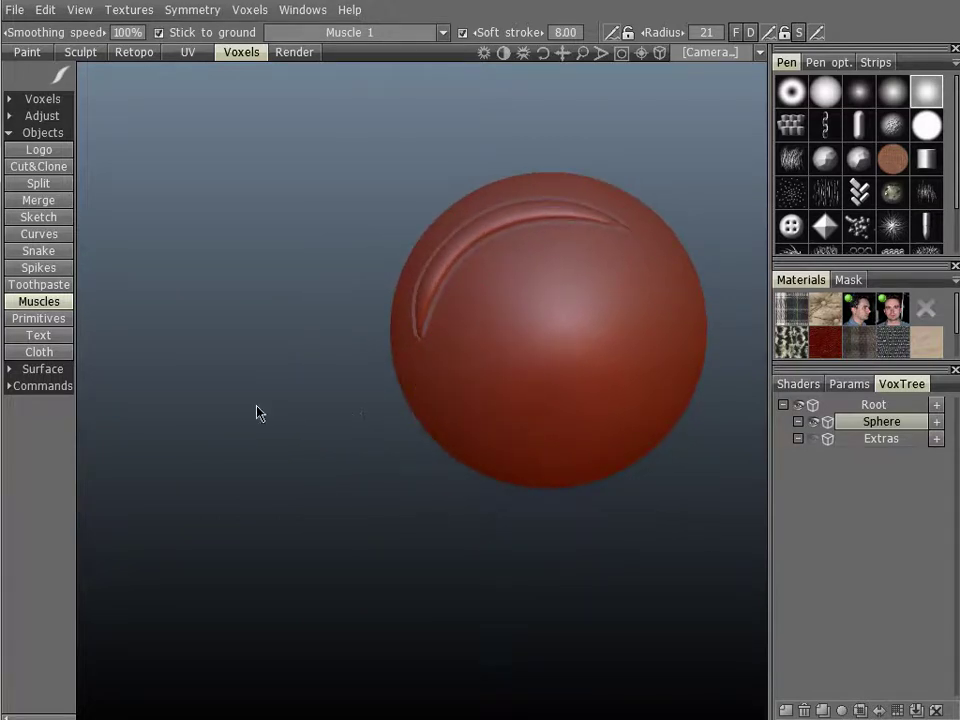
Draw a second stick-to-ground Muscle 1 stroke from the sphere's front across its surface and out past its left edge.
middle_drag(454, 358, 594, 298)
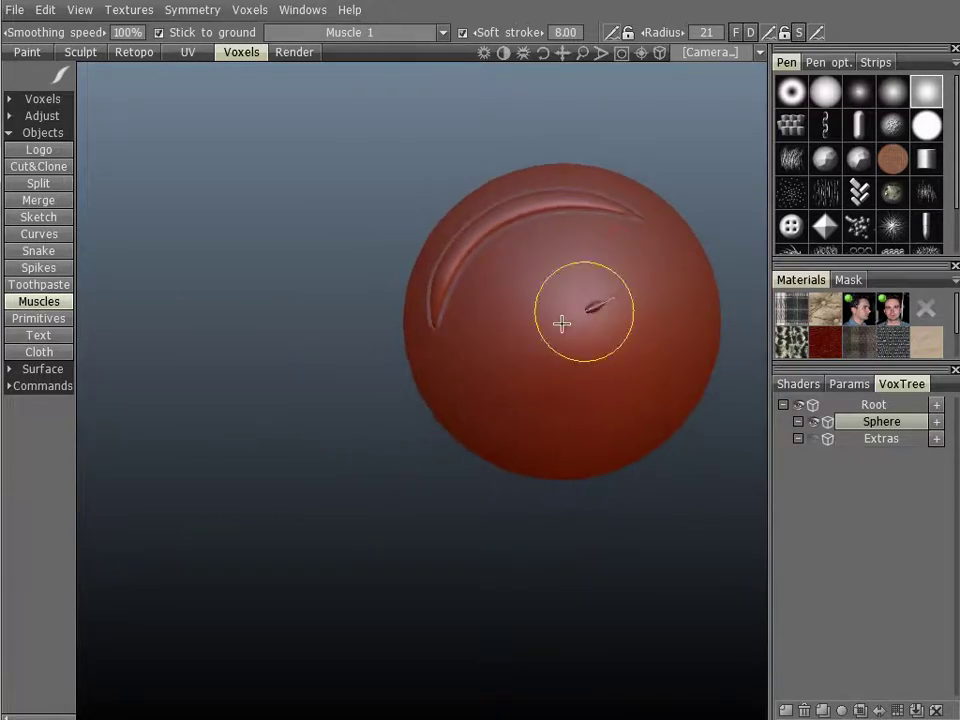
middle_drag(197, 400, 433, 371)
right_drag(433, 371, 503, 600)
mouse_move(535, 392)
middle_down()
mouse_move(490, 382)
mouse_move(339, 392)
mouse_move(362, 437)
mouse_move(396, 390)
mouse_move(363, 423)
middle_up()
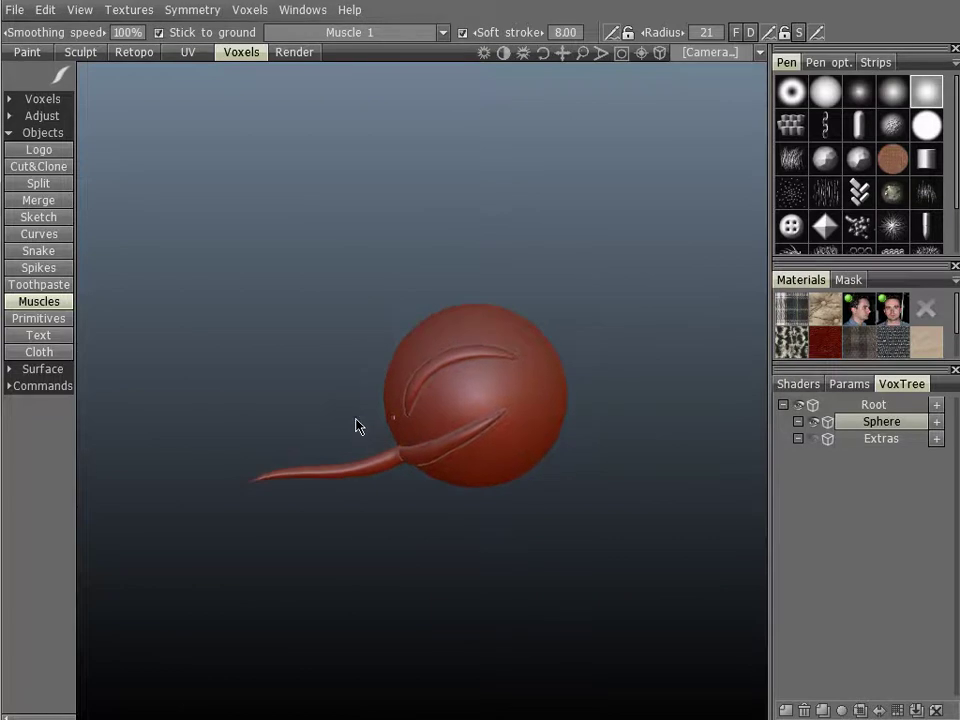
With Smoothing speed at 500% and Stick to ground off, draw a long S-shaped Muscle 1 strand from the sphere's top.
alt+right_drag(467, 433, 491, 336)
mouse_move(488, 364)
alt+middle_down()
mouse_move(545, 429)
mouse_move(439, 407)
mouse_move(544, 414)
mouse_move(320, 188)
alt+middle_up()
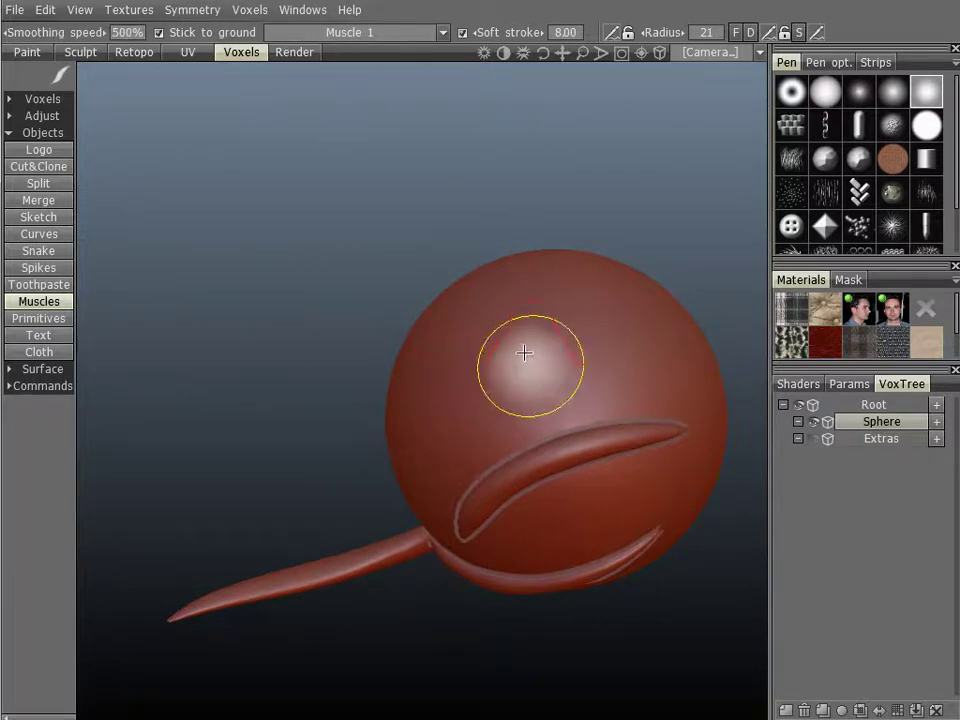
alt+middle_drag(550, 373, 589, 399)
alt+right_drag(514, 345, 545, 441)
alt+middle_drag(541, 353, 572, 435)
alt+right_drag(561, 422, 551, 514)
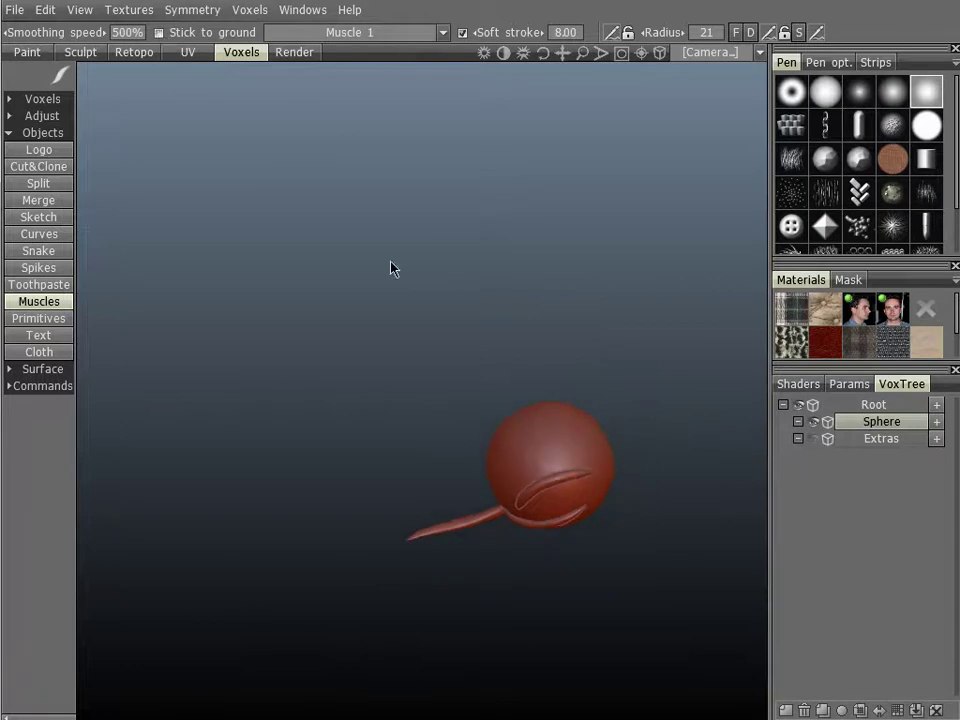
alt+middle_drag(555, 422, 562, 462)
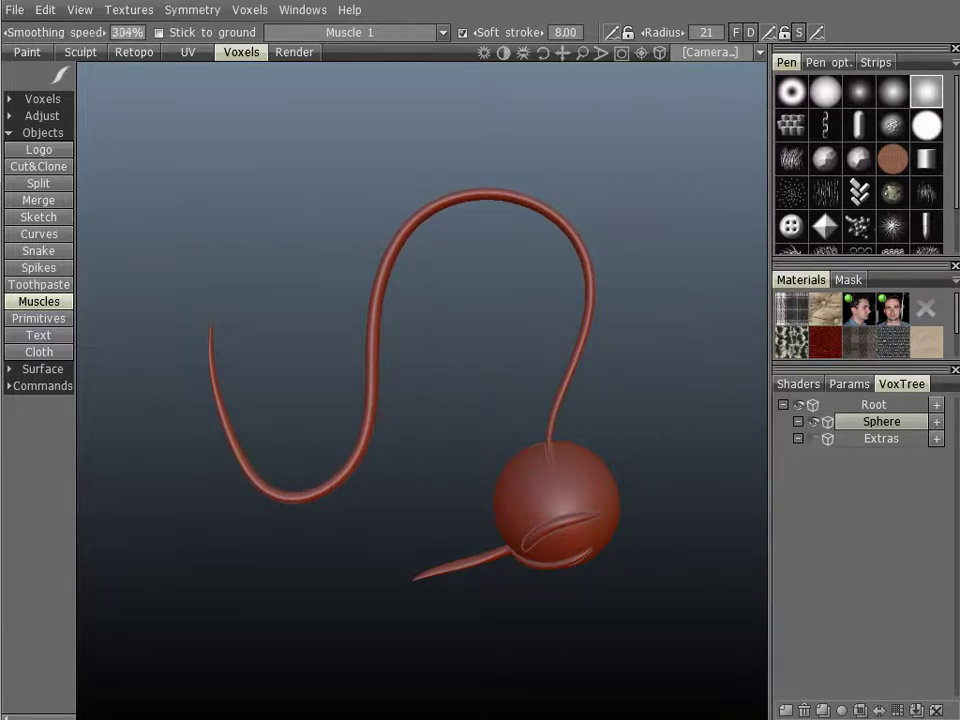
Set Smoothing speed to 0% and draw a long arched Muscle 1 strand from the sphere's top, curving down to the right.
double_click(110, 32)
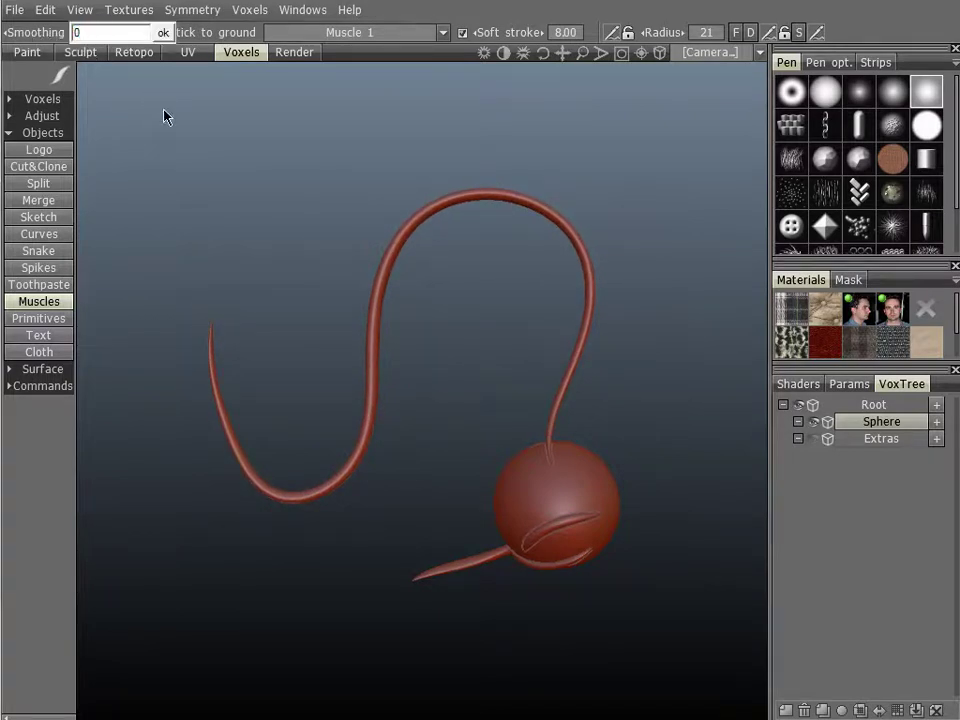
key(Return)
middle_drag(560, 400, 400, 375)
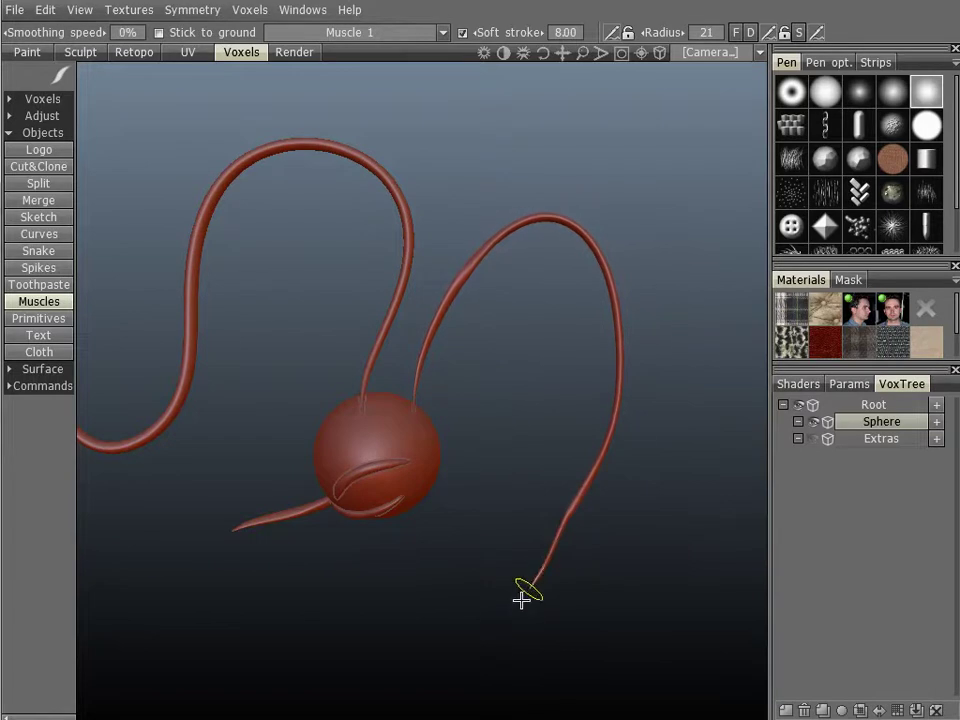
drag(457, 450, 360, 323)
middle_drag(226, 287, 336, 441)
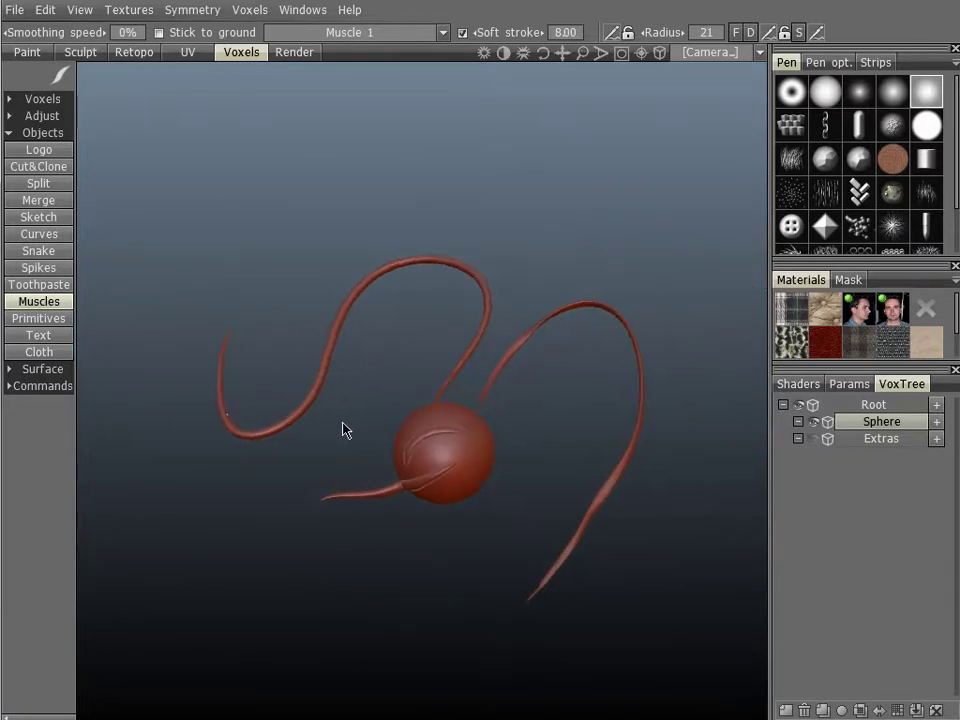